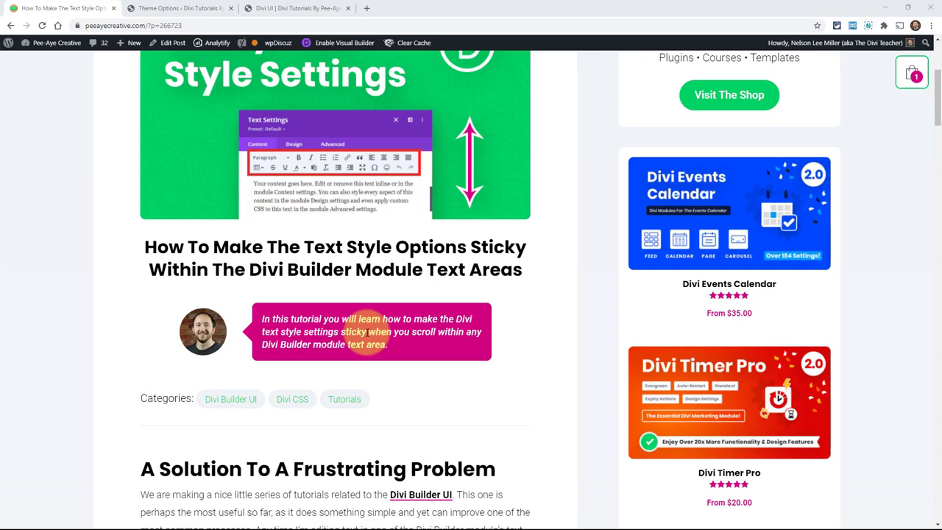
Step: Read the tutorial on making the Divi text style settings sticky, down to its CSS snippet and placement instructions
{"action": "scroll", "coordinate": [366, 332], "scroll_direction": "down", "scroll_amount": 2}
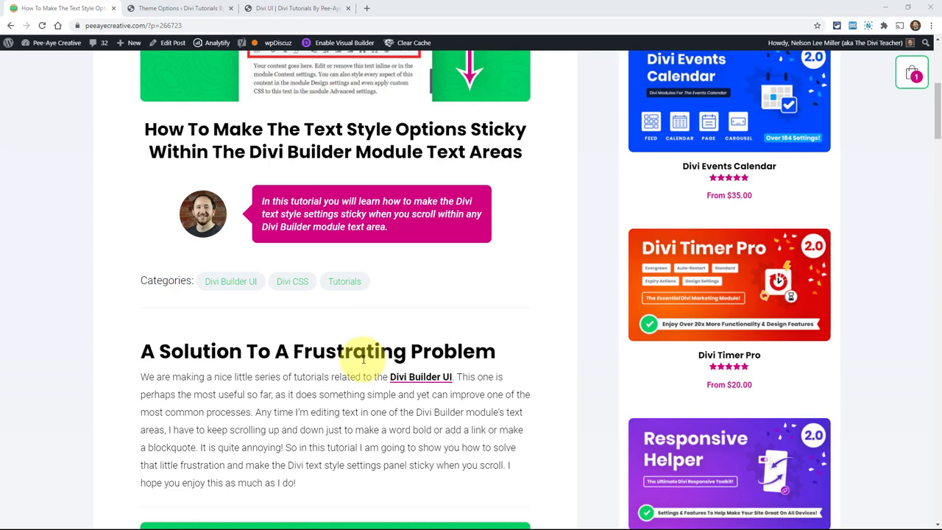
{"action": "scroll", "coordinate": [364, 364], "scroll_direction": "down", "scroll_amount": 1}
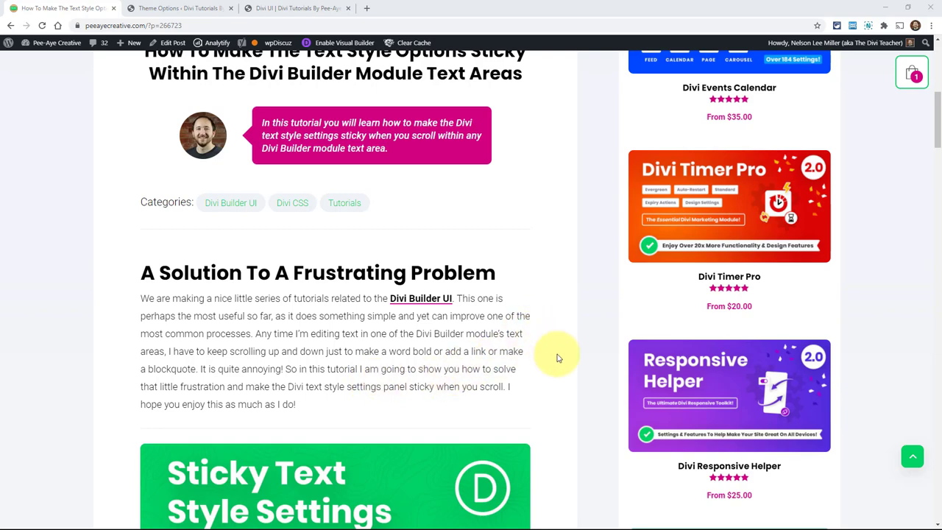
{"action": "scroll", "coordinate": [559, 364], "scroll_direction": "down", "scroll_amount": 1}
{"action": "scroll", "coordinate": [563, 375], "scroll_direction": "down", "scroll_amount": 2}
{"action": "scroll", "coordinate": [562, 382], "scroll_direction": "down", "scroll_amount": 3}
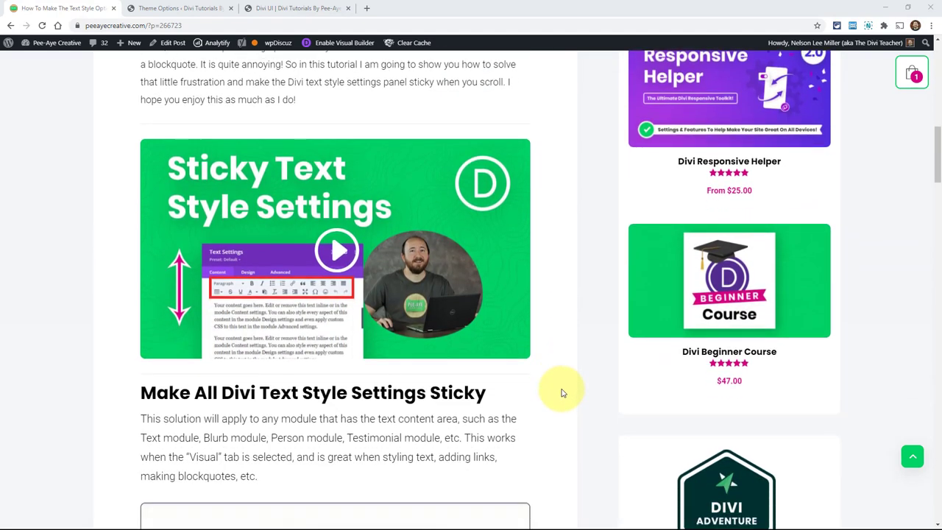
{"action": "scroll", "coordinate": [561, 392], "scroll_direction": "down", "scroll_amount": 2}
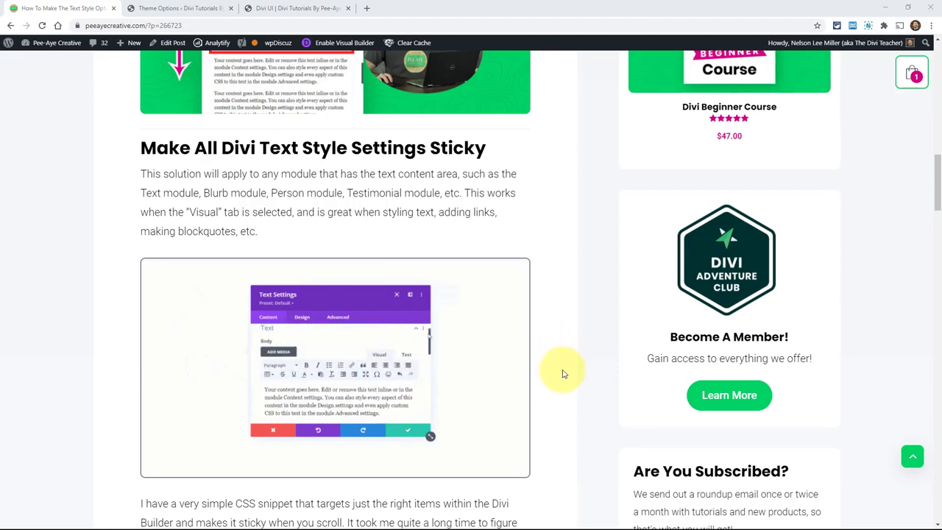
{"action": "scroll", "coordinate": [561, 395], "scroll_direction": "down", "scroll_amount": 1}
{"action": "scroll", "coordinate": [561, 395], "scroll_direction": "down", "scroll_amount": 1}
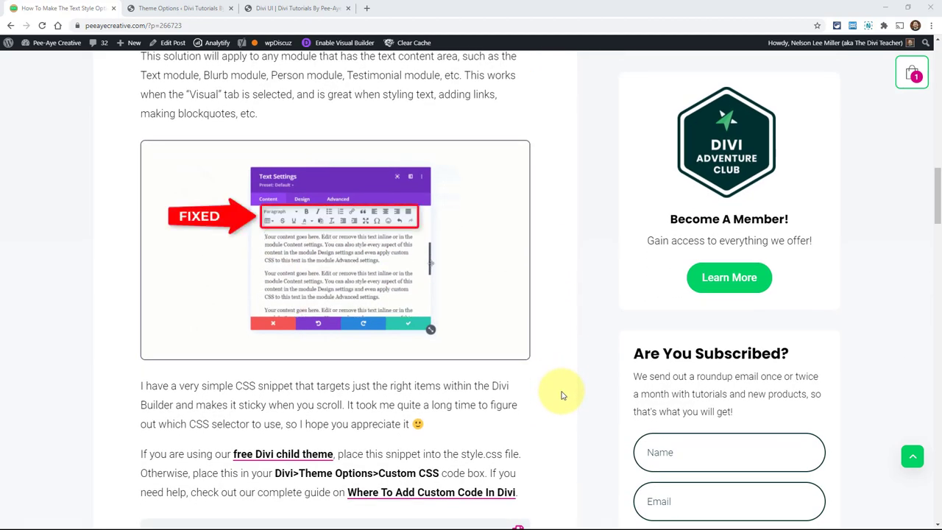
{"action": "scroll", "coordinate": [544, 405], "scroll_direction": "down", "scroll_amount": 2}
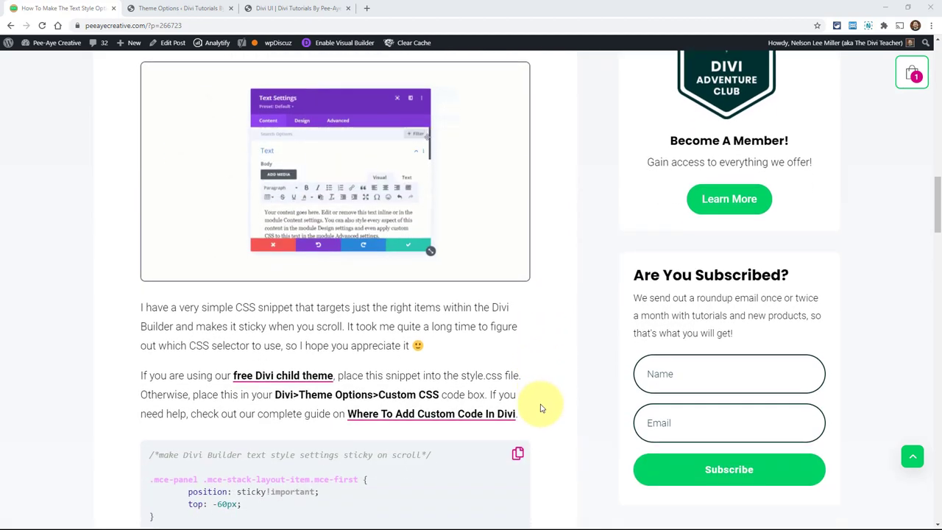
{"action": "scroll", "coordinate": [541, 408], "scroll_direction": "down", "scroll_amount": 2}
{"action": "scroll", "coordinate": [544, 409], "scroll_direction": "up", "scroll_amount": 3}
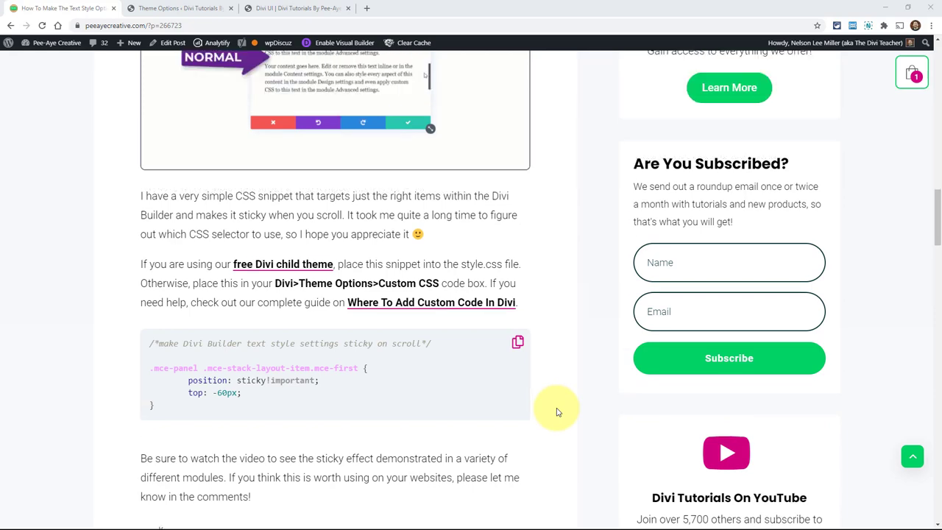
{"action": "scroll", "coordinate": [557, 412], "scroll_direction": "down", "scroll_amount": 2}
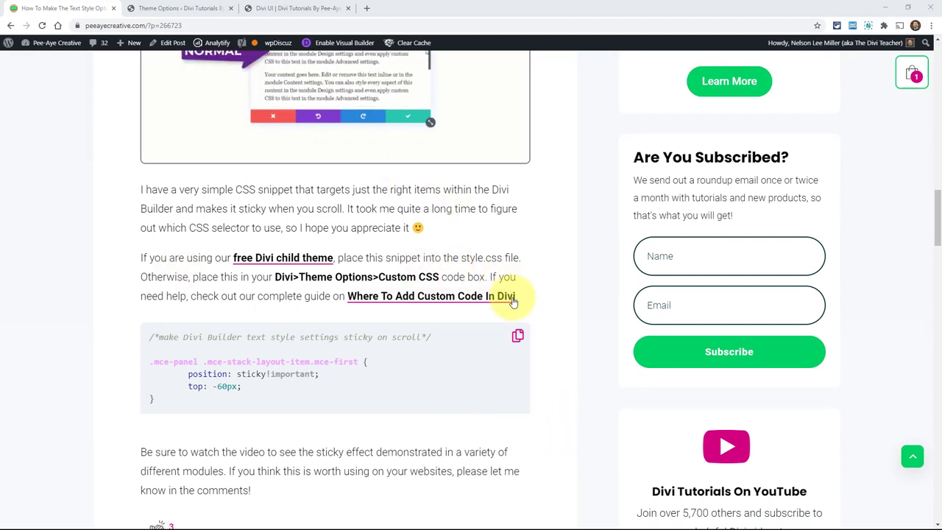
{"action": "scroll", "coordinate": [513, 298], "scroll_direction": "up", "scroll_amount": 1}
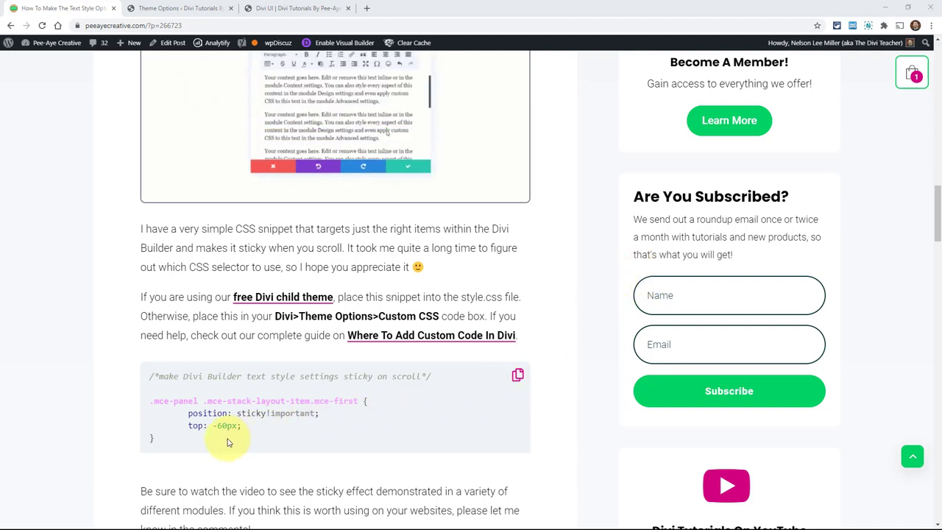
Step: Copy the tutorial's CSS snippet for making the Divi Builder text style settings sticky on scroll
{"action": "left_click_drag", "start_coordinate": [164, 444], "coordinate": [147, 380]}
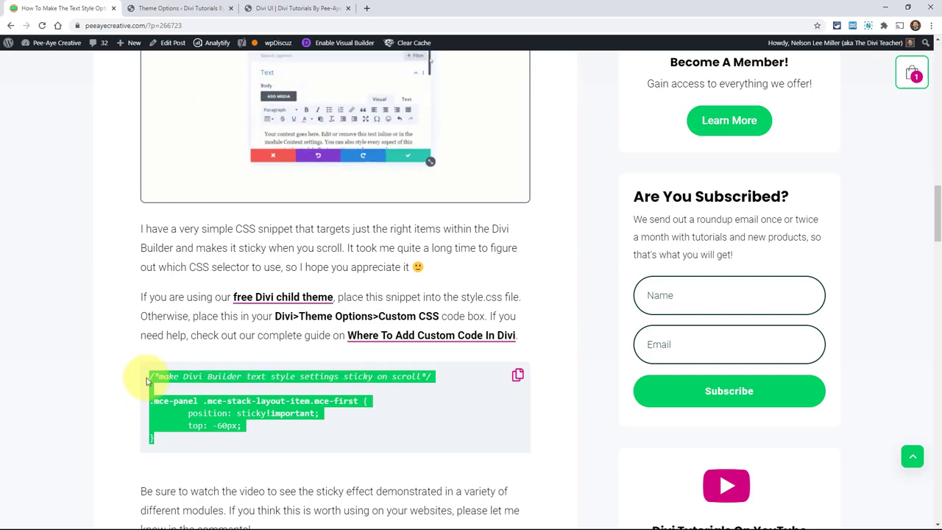
{"action": "left_click", "coordinate": [165, 442]}
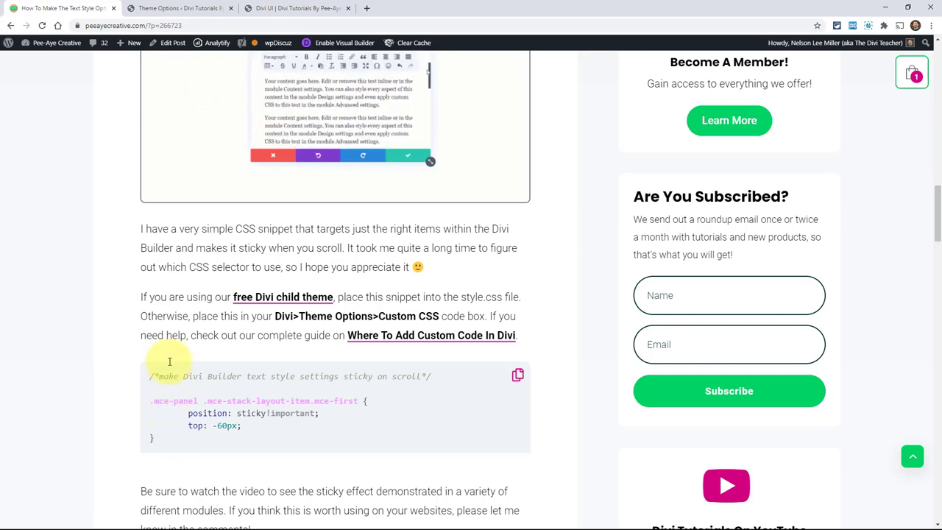
{"action": "scroll", "coordinate": [221, 331], "scroll_direction": "down", "scroll_amount": 1}
{"action": "left_click", "coordinate": [516, 309]}
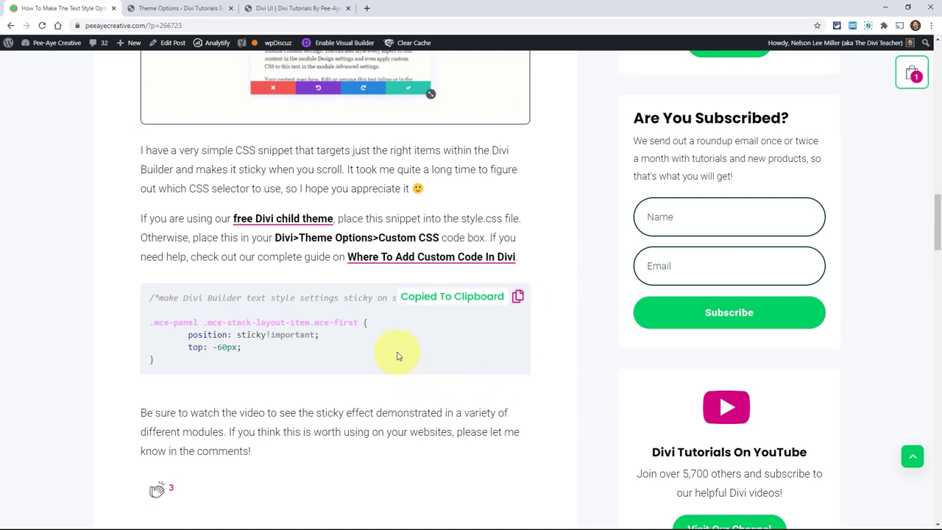
{"action": "scroll", "coordinate": [245, 394], "scroll_direction": "down", "scroll_amount": 2}
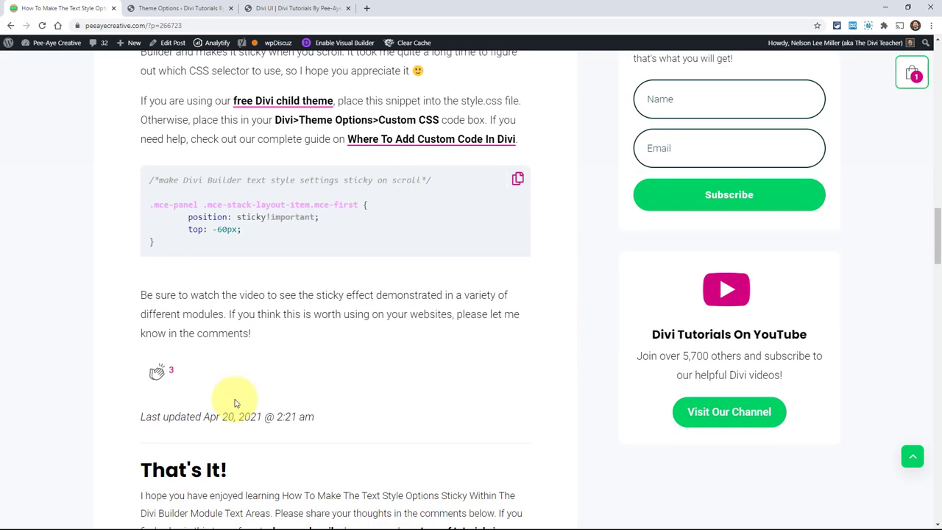
{"action": "scroll", "coordinate": [235, 398], "scroll_direction": "up", "scroll_amount": 1}
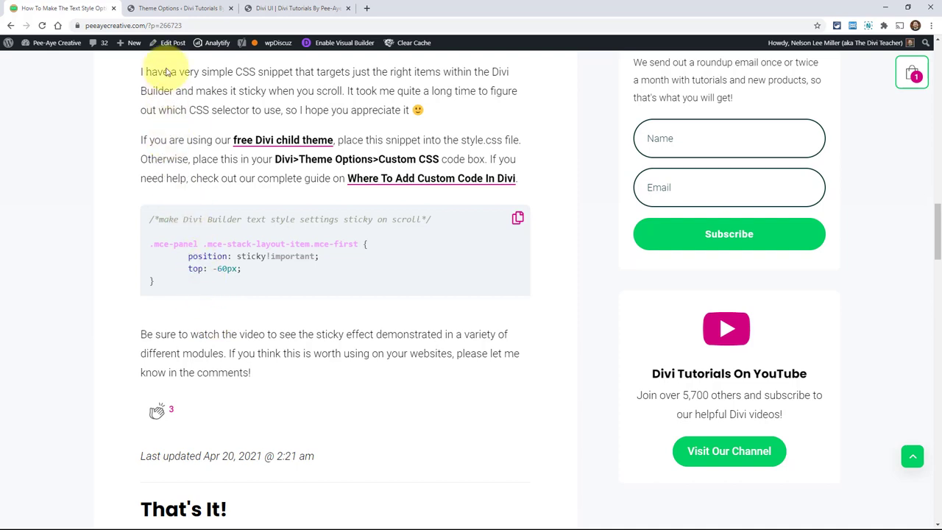
Step: Paste the copied .mce-panel snippet into the Custom CSS field of the Divi Theme Options and save the changes
{"action": "left_click", "coordinate": [177, 9]}
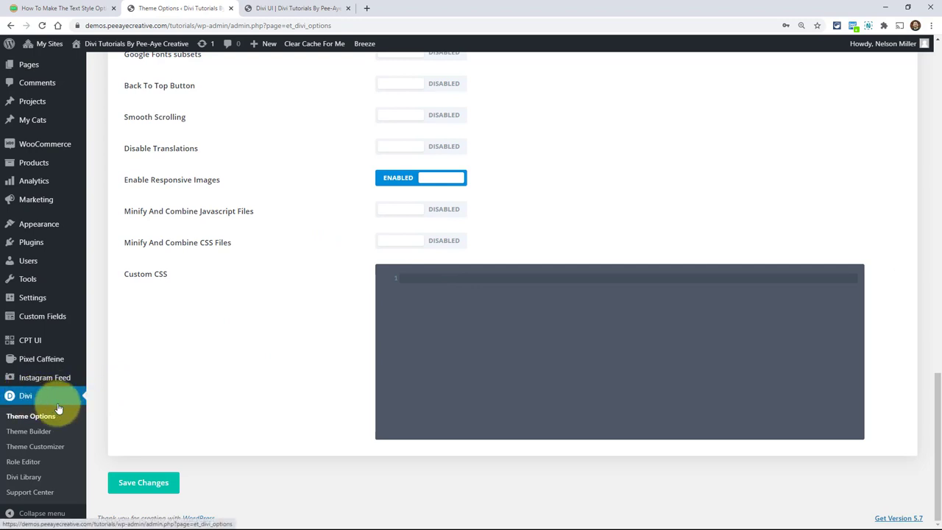
{"action": "left_click", "coordinate": [421, 280]}
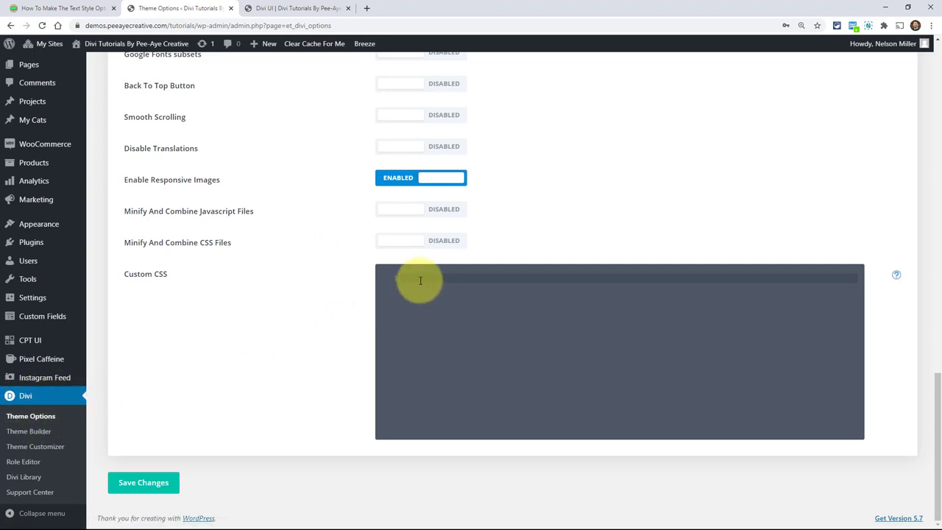
{"action": "key", "text": "ctrl+v"}
{"action": "scroll", "coordinate": [304, 324], "scroll_direction": "up", "scroll_amount": 10}
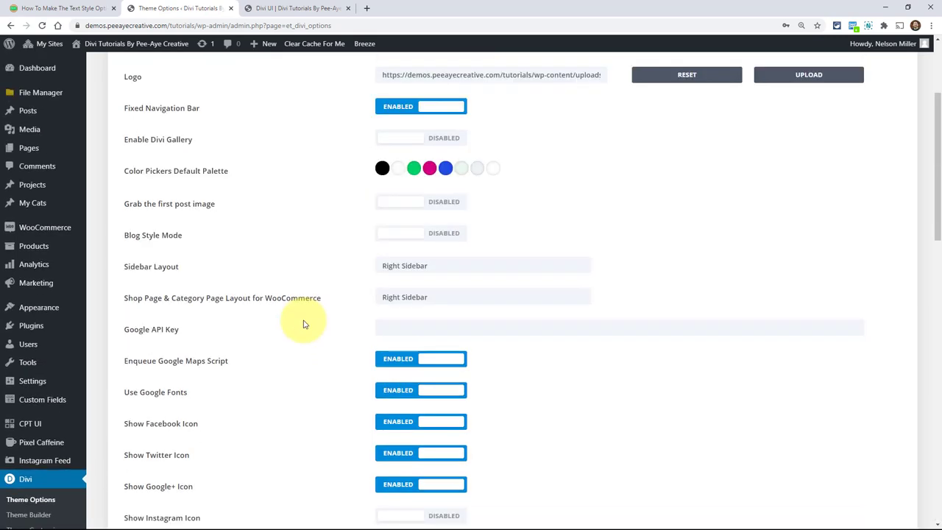
{"action": "scroll", "coordinate": [305, 324], "scroll_direction": "up", "scroll_amount": 3}
{"action": "scroll", "coordinate": [279, 329], "scroll_direction": "down", "scroll_amount": 12}
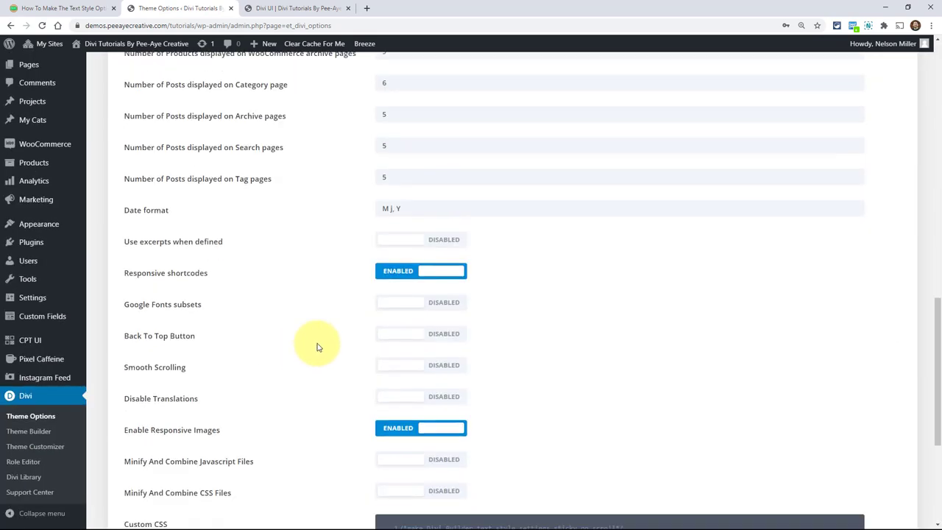
{"action": "scroll", "coordinate": [318, 346], "scroll_direction": "down", "scroll_amount": 3}
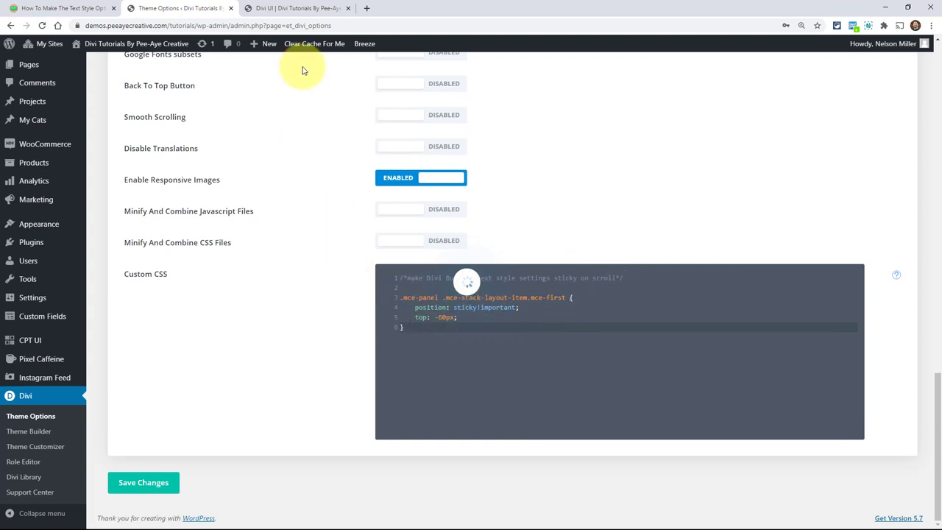
Step: On the Divi UI page, open the settings of the first text module and move the settings window slightly higher
{"action": "left_click", "coordinate": [272, 9]}
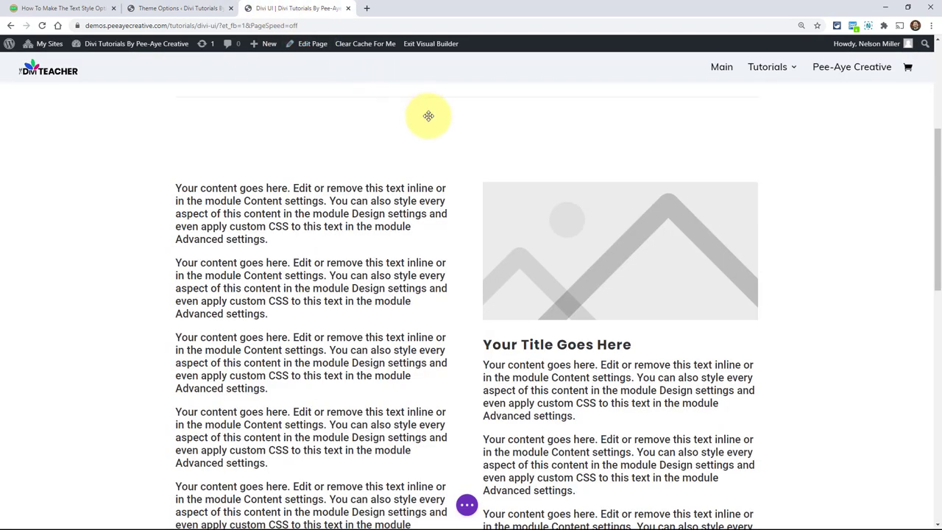
{"action": "mouse_move", "coordinate": [291, 221]}
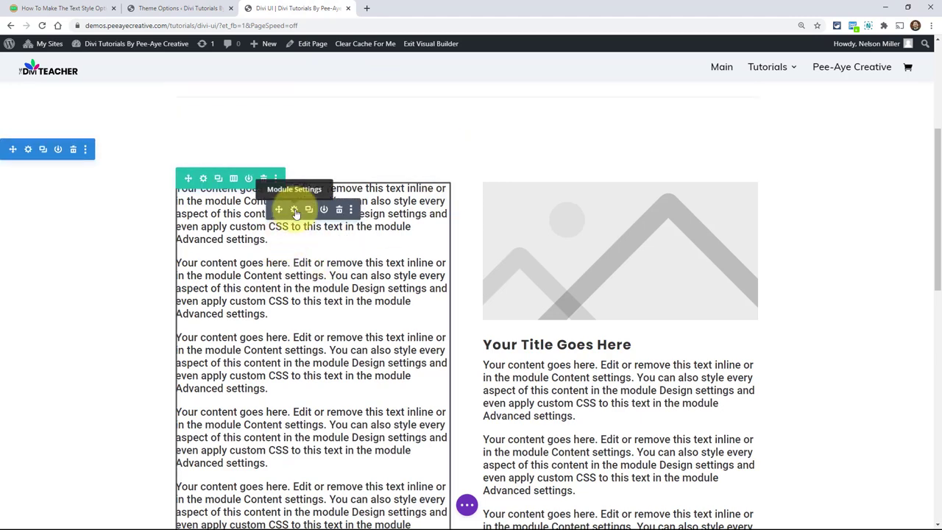
{"action": "left_click", "coordinate": [295, 212]}
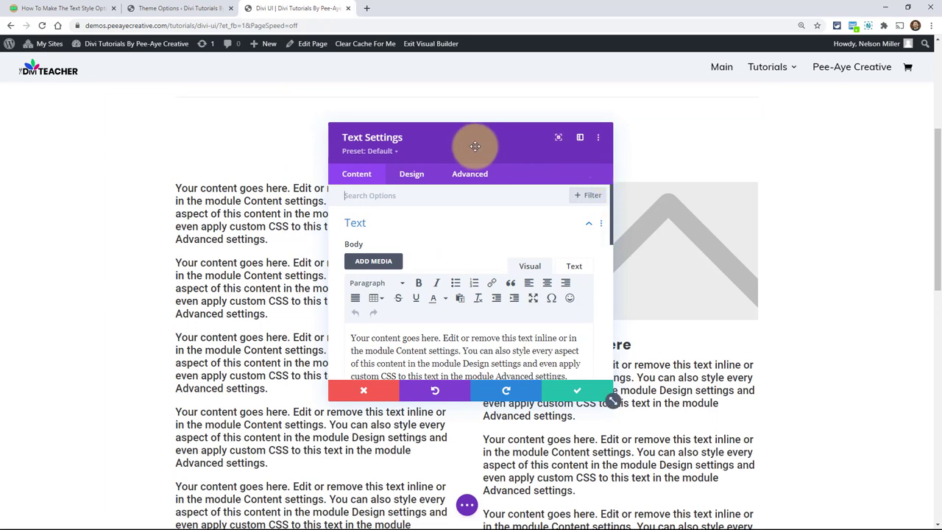
{"action": "left_click_drag", "start_coordinate": [474, 142], "coordinate": [458, 120]}
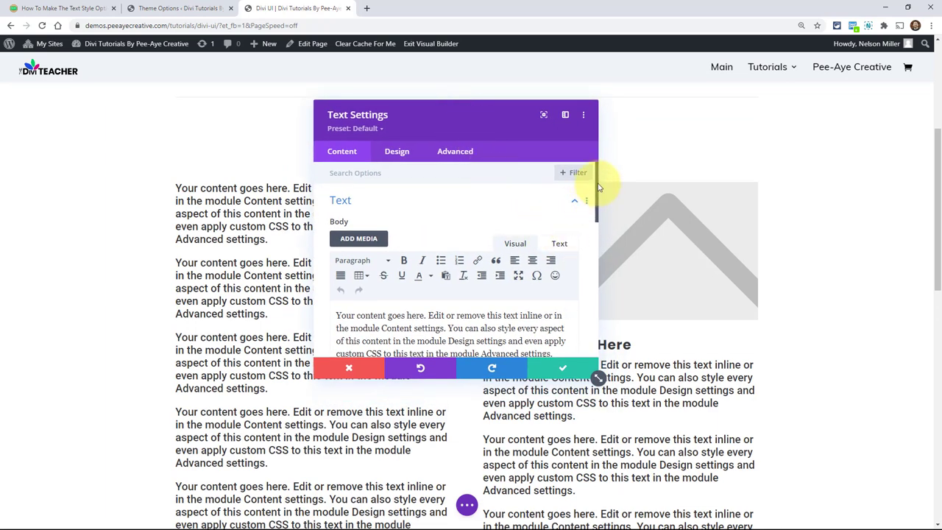
Step: Examine how the text style options behave along the text module's body content, and save and close its settings
{"action": "scroll", "coordinate": [598, 188], "scroll_direction": "down", "scroll_amount": 4}
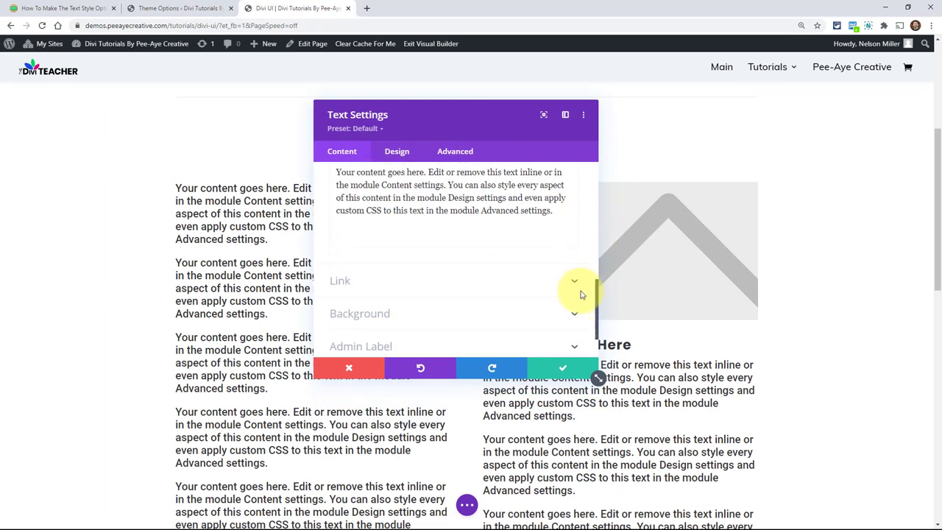
{"action": "scroll", "coordinate": [580, 287], "scroll_direction": "up", "scroll_amount": 5}
{"action": "scroll", "coordinate": [589, 221], "scroll_direction": "down", "scroll_amount": 3}
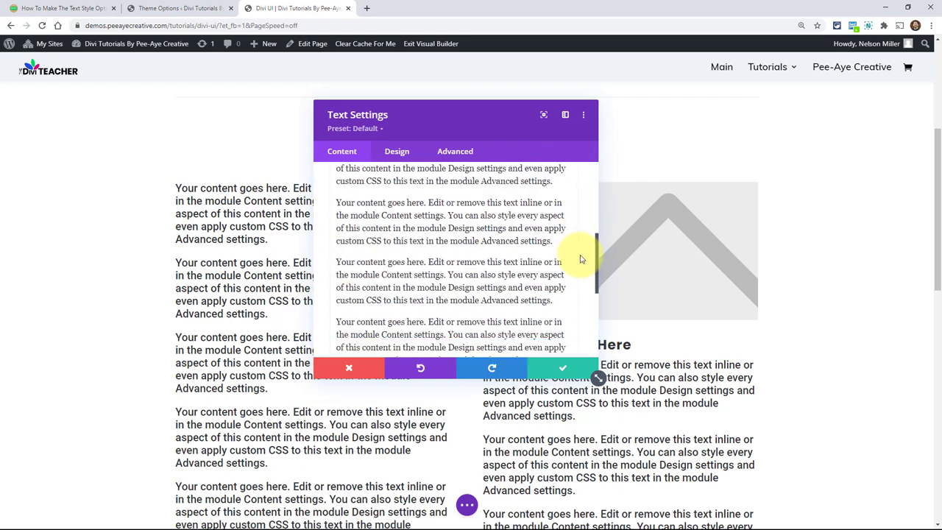
{"action": "scroll", "coordinate": [575, 268], "scroll_direction": "down", "scroll_amount": 5}
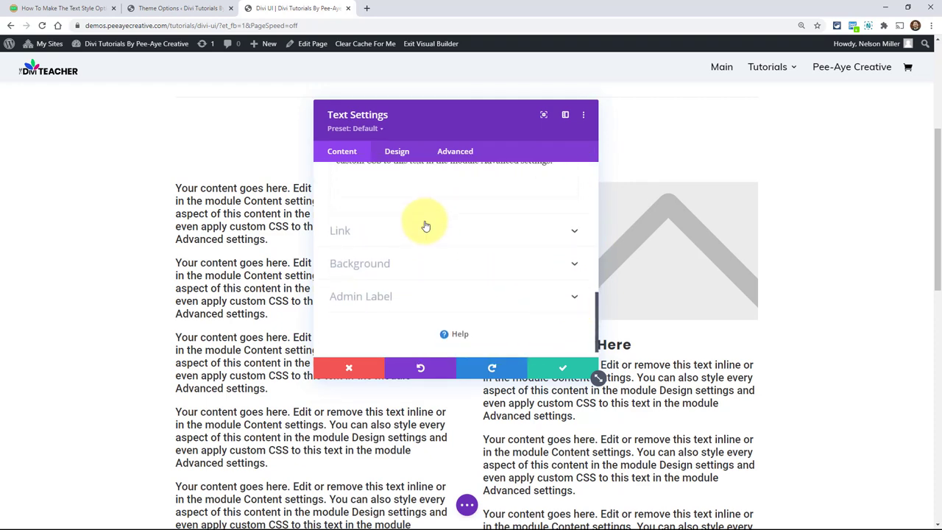
{"action": "scroll", "coordinate": [435, 243], "scroll_direction": "up", "scroll_amount": 5}
{"action": "scroll", "coordinate": [453, 280], "scroll_direction": "down", "scroll_amount": 2}
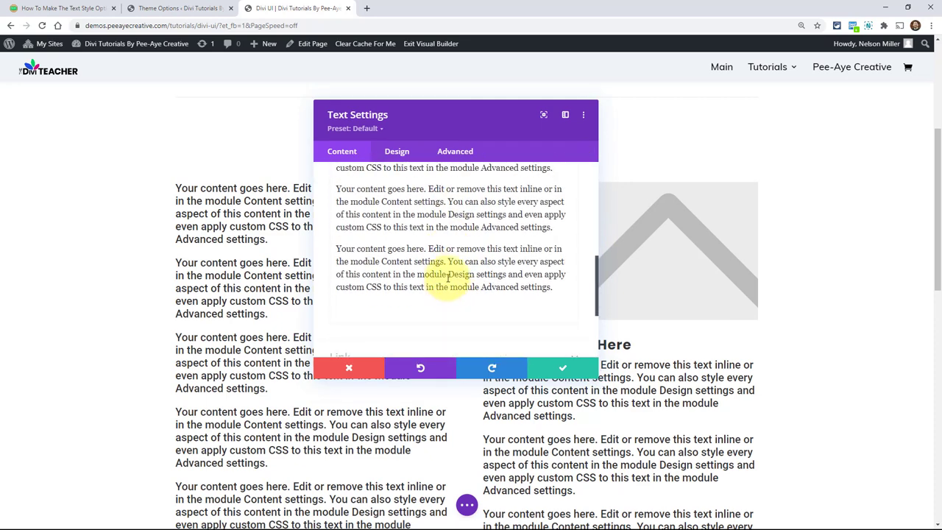
{"action": "scroll", "coordinate": [447, 252], "scroll_direction": "up", "scroll_amount": 3}
{"action": "scroll", "coordinate": [447, 269], "scroll_direction": "down", "scroll_amount": 5}
{"action": "scroll", "coordinate": [448, 270], "scroll_direction": "up", "scroll_amount": 5}
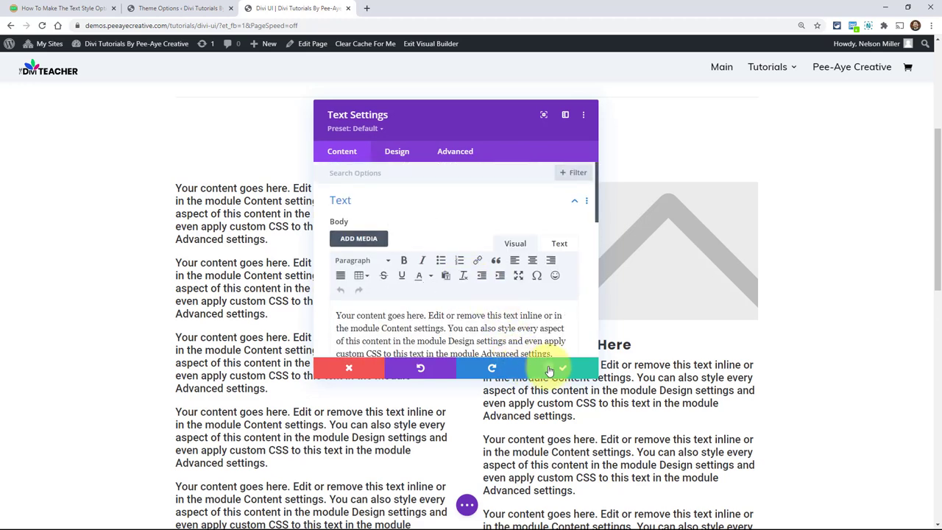
{"action": "left_click", "coordinate": [553, 367]}
Step: Look over the page's text, blurb, testimonial and person modules that contain body text areas
{"action": "scroll", "coordinate": [478, 287], "scroll_direction": "down", "scroll_amount": 5}
{"action": "scroll", "coordinate": [374, 253], "scroll_direction": "down", "scroll_amount": 5}
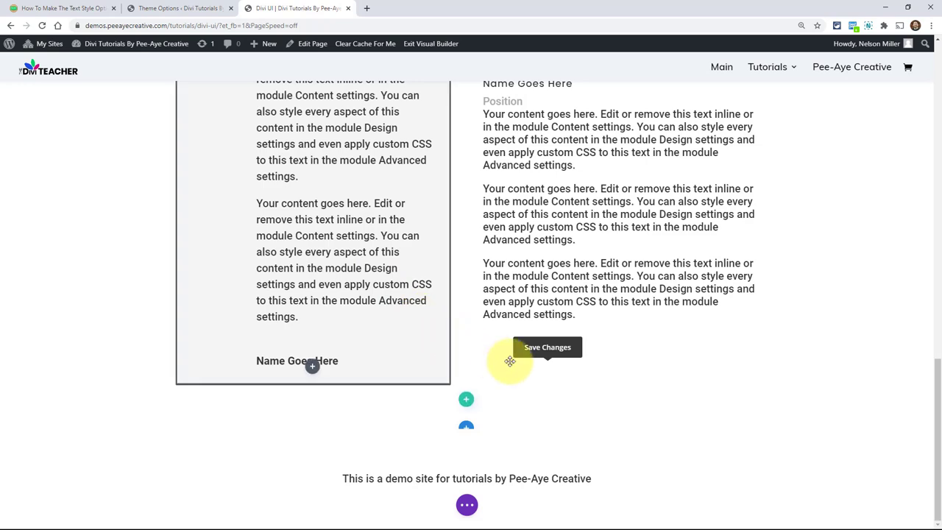
{"action": "scroll", "coordinate": [515, 353], "scroll_direction": "up", "scroll_amount": 4}
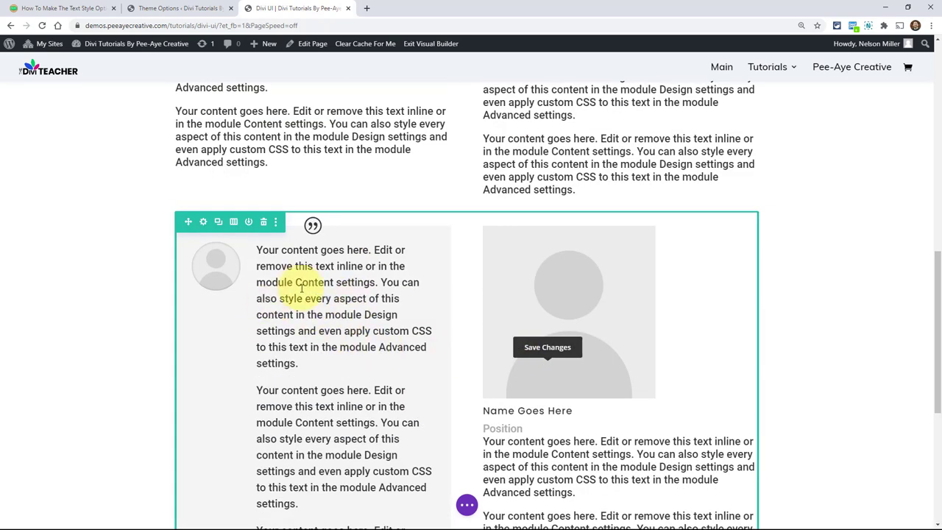
{"action": "scroll", "coordinate": [279, 288], "scroll_direction": "up", "scroll_amount": 1}
{"action": "scroll", "coordinate": [221, 302], "scroll_direction": "down", "scroll_amount": 2}
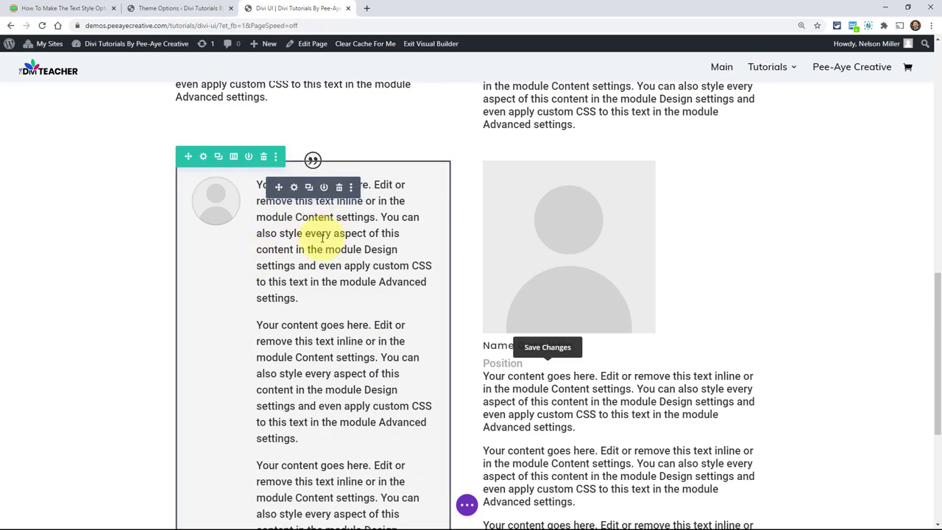
{"action": "scroll", "coordinate": [625, 215], "scroll_direction": "up", "scroll_amount": 4}
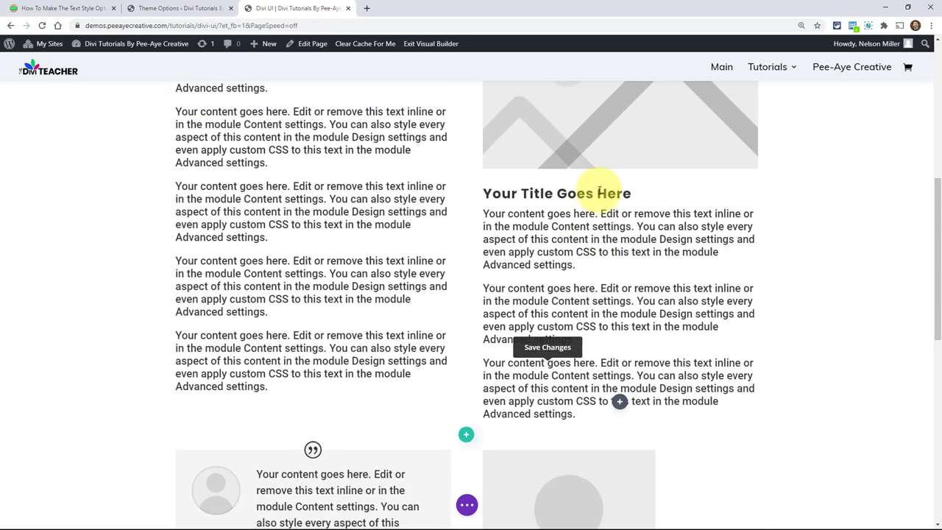
{"action": "scroll", "coordinate": [599, 192], "scroll_direction": "up", "scroll_amount": 2}
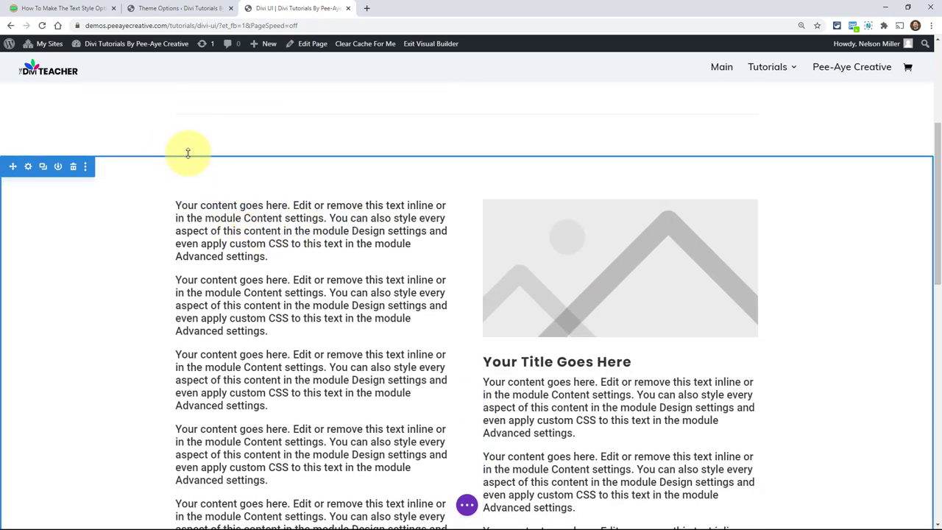
{"action": "left_click_drag", "start_coordinate": [347, 110], "coordinate": [369, 251]}
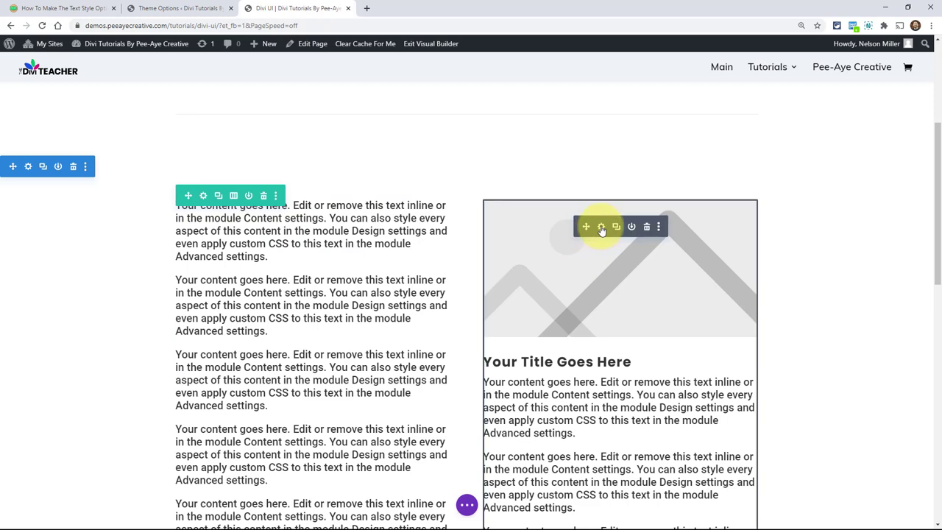
Step: Open the blurb module's settings, examine how the text style options behave along its body content, and close the settings
{"action": "left_click", "coordinate": [602, 228]}
{"action": "scroll", "coordinate": [426, 294], "scroll_direction": "down", "scroll_amount": 5}
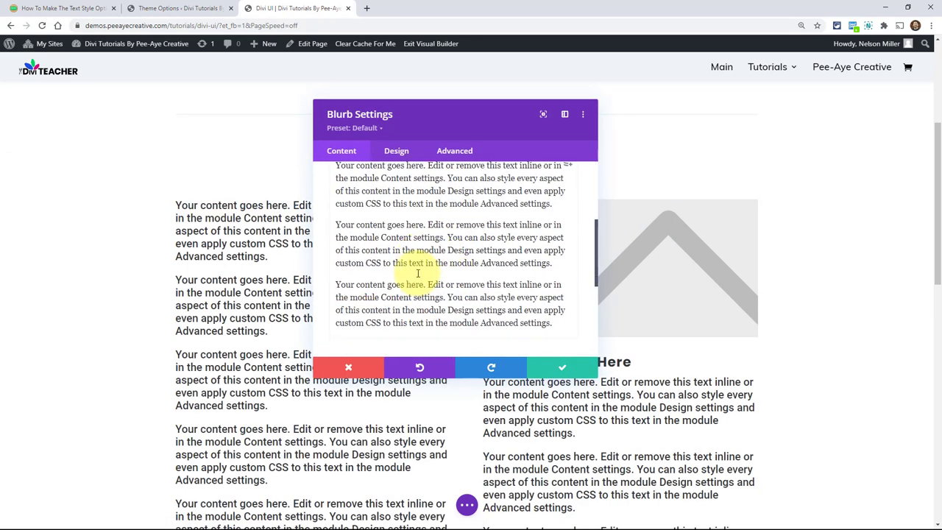
{"action": "scroll", "coordinate": [416, 269], "scroll_direction": "down", "scroll_amount": 5}
{"action": "scroll", "coordinate": [419, 296], "scroll_direction": "up", "scroll_amount": 5}
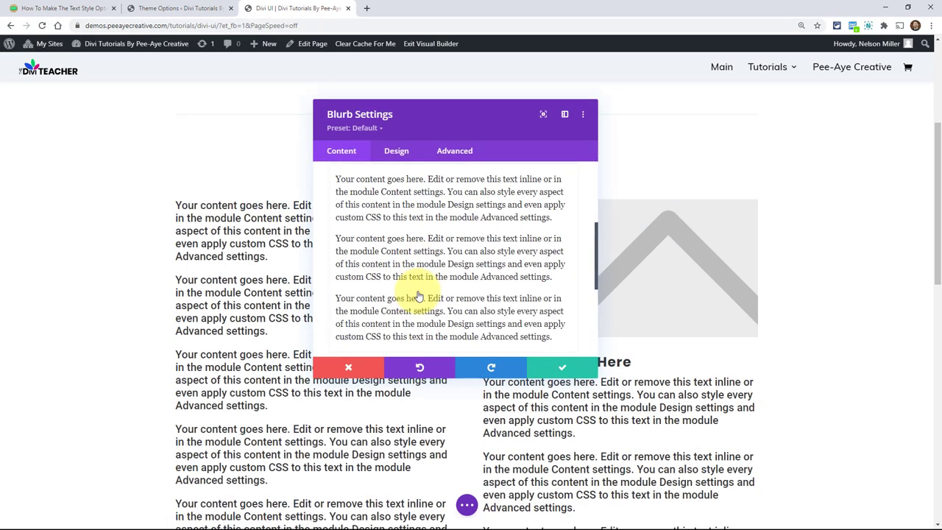
{"action": "scroll", "coordinate": [420, 295], "scroll_direction": "down", "scroll_amount": 5}
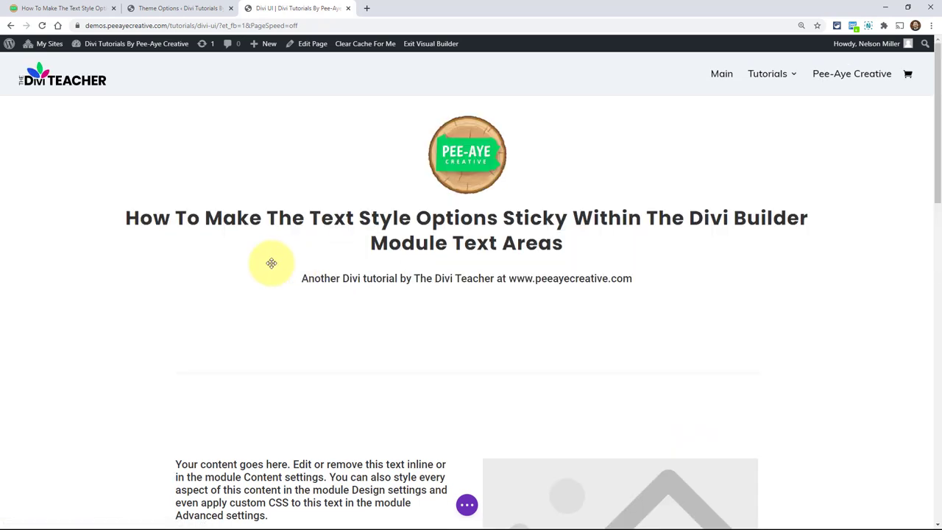
Step: Open the first text module's settings, move the settings window slightly higher and make it taller
{"action": "scroll", "coordinate": [260, 284], "scroll_direction": "down", "scroll_amount": 3}
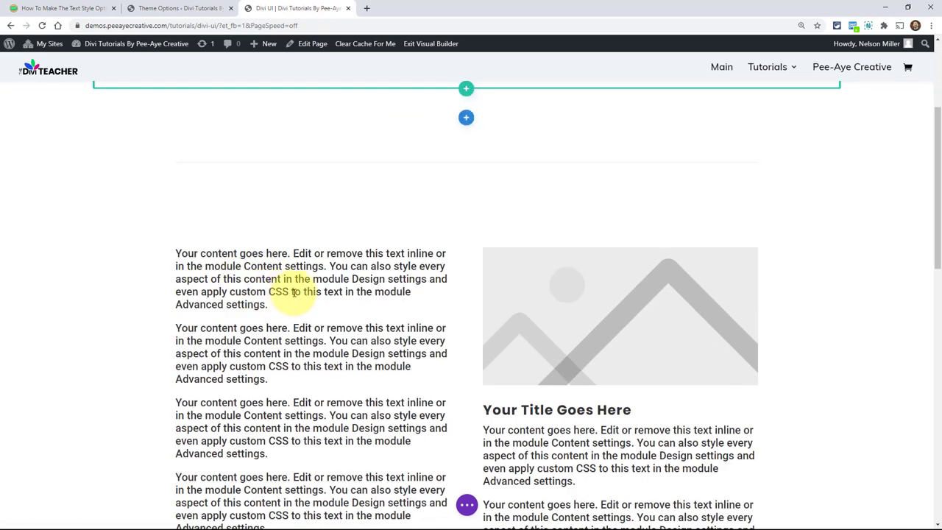
{"action": "mouse_move", "coordinate": [282, 276]}
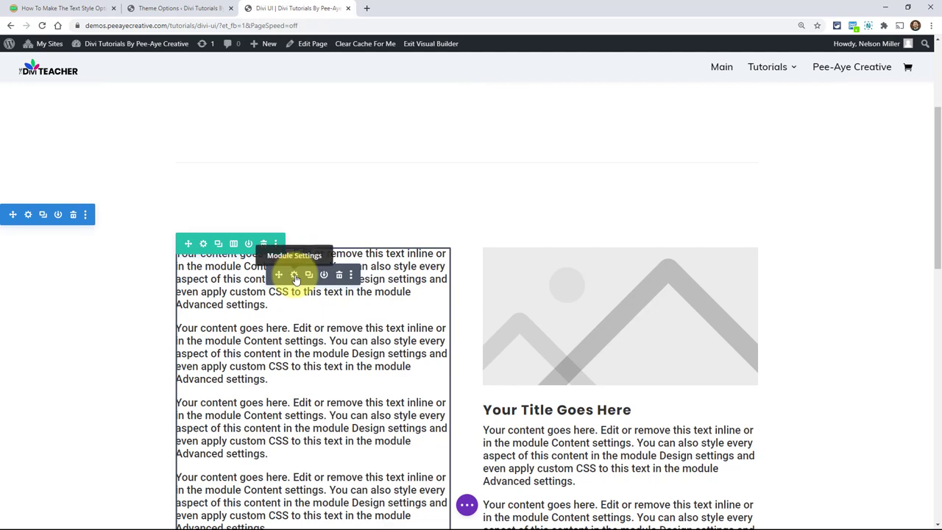
{"action": "left_click", "coordinate": [294, 277]}
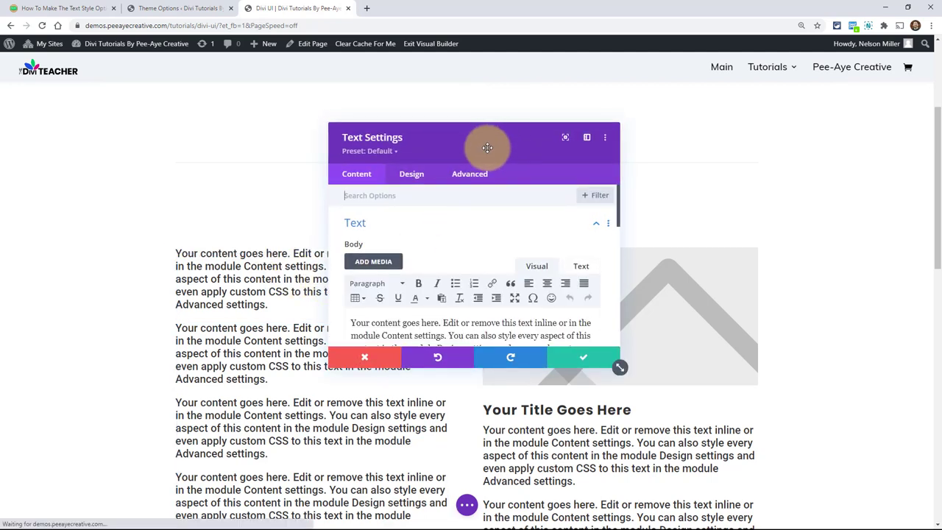
{"action": "left_click_drag", "start_coordinate": [487, 147], "coordinate": [478, 131]}
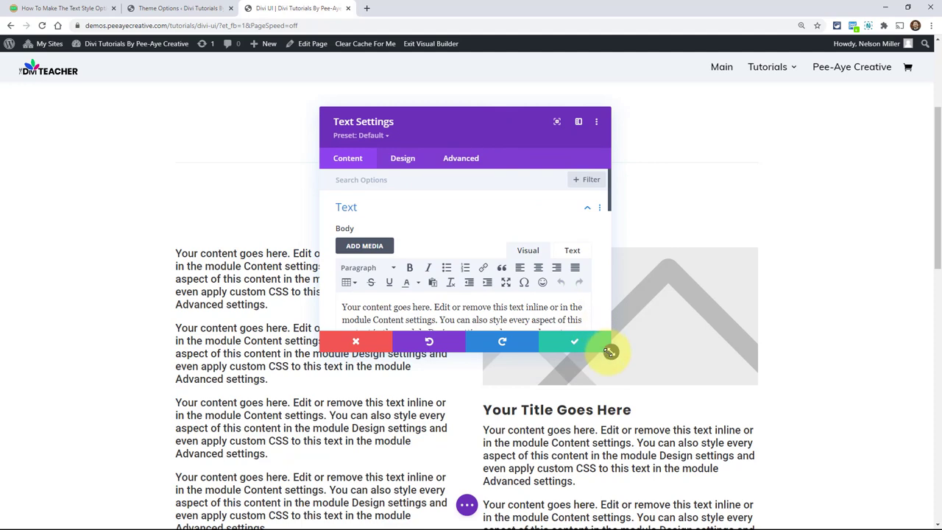
{"action": "left_click_drag", "start_coordinate": [611, 353], "coordinate": [613, 409]}
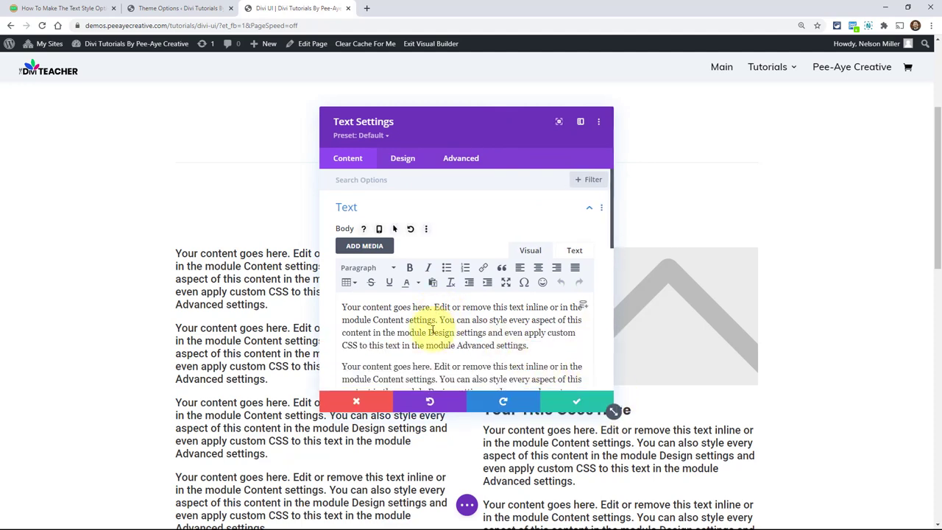
Step: Examine how the text style options behave along the text module's body content in the taller settings window
{"action": "scroll", "coordinate": [442, 324], "scroll_direction": "down", "scroll_amount": 5}
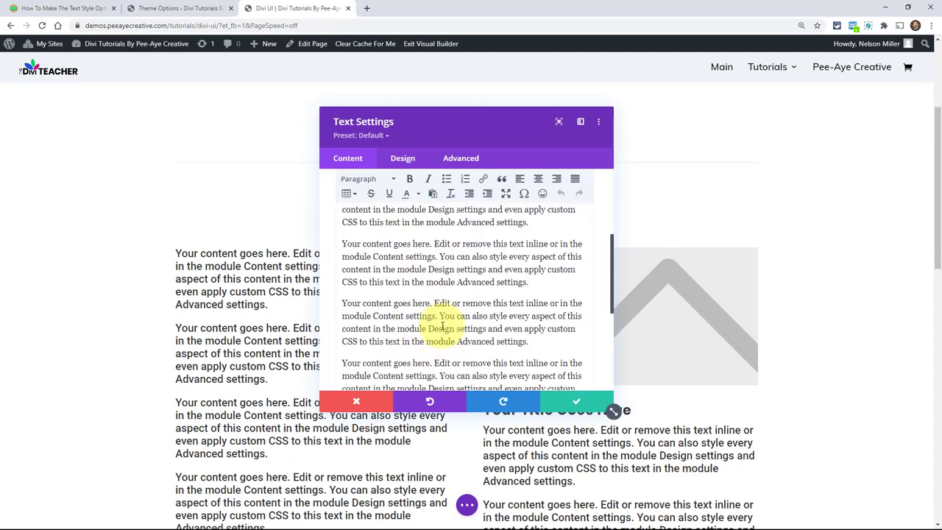
{"action": "scroll", "coordinate": [442, 329], "scroll_direction": "up", "scroll_amount": 10}
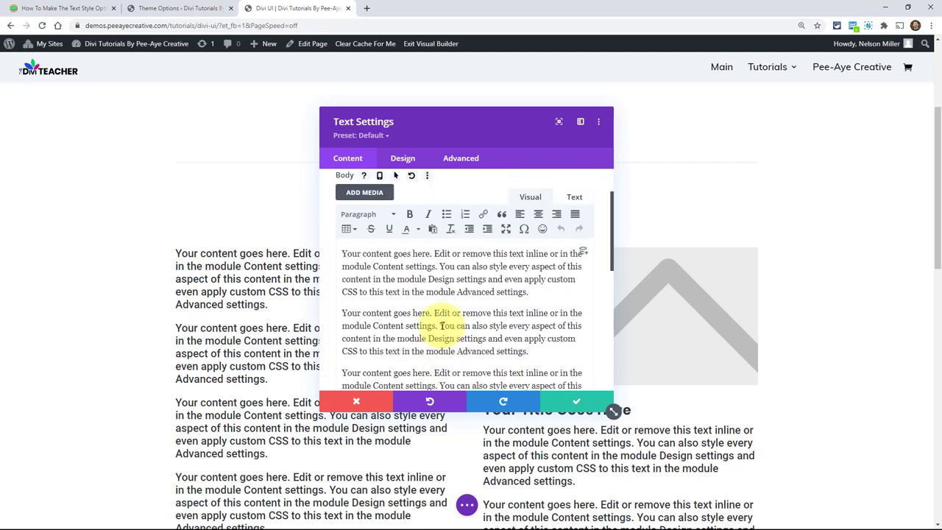
{"action": "scroll", "coordinate": [442, 327], "scroll_direction": "down", "scroll_amount": 3}
{"action": "scroll", "coordinate": [443, 330], "scroll_direction": "down", "scroll_amount": 5}
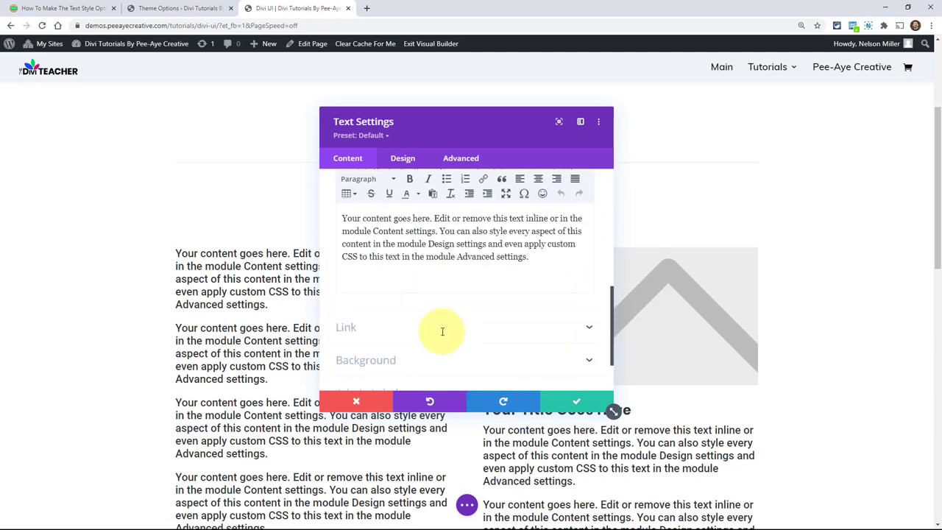
{"action": "scroll", "coordinate": [438, 331], "scroll_direction": "up", "scroll_amount": 5}
Step: Check the text style options along the body content with the settings window widened, and again with it narrowed
{"action": "left_click_drag", "start_coordinate": [614, 410], "coordinate": [875, 437]}
{"action": "scroll", "coordinate": [599, 263], "scroll_direction": "down", "scroll_amount": 3}
{"action": "scroll", "coordinate": [599, 264], "scroll_direction": "up", "scroll_amount": 4}
{"action": "scroll", "coordinate": [591, 291], "scroll_direction": "down", "scroll_amount": 6}
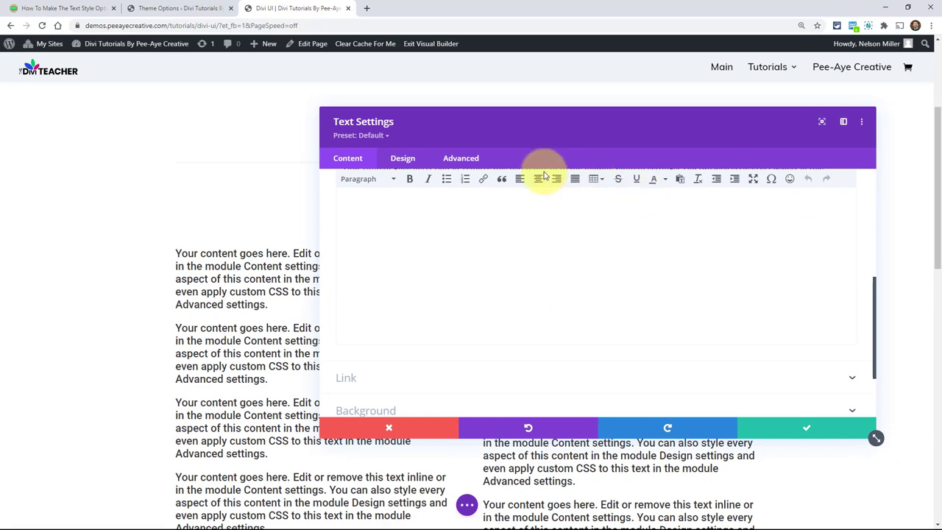
{"action": "scroll", "coordinate": [681, 283], "scroll_direction": "up", "scroll_amount": 3}
{"action": "left_click_drag", "start_coordinate": [877, 439], "coordinate": [535, 399]}
{"action": "scroll", "coordinate": [387, 295], "scroll_direction": "down", "scroll_amount": 2}
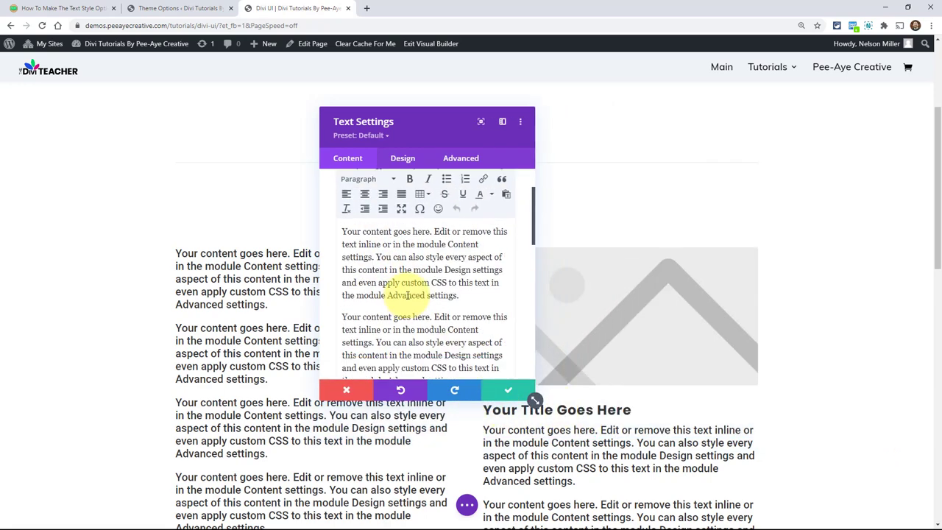
Step: Bold "goes here. Ed" in the last body paragraph and try the link option on "nt in the mod" in the same paragraph
{"action": "left_click_drag", "start_coordinate": [392, 336], "coordinate": [445, 335]}
{"action": "left_click", "coordinate": [409, 179]}
{"action": "scroll", "coordinate": [415, 294], "scroll_direction": "down", "scroll_amount": 2}
{"action": "left_click", "coordinate": [390, 307]}
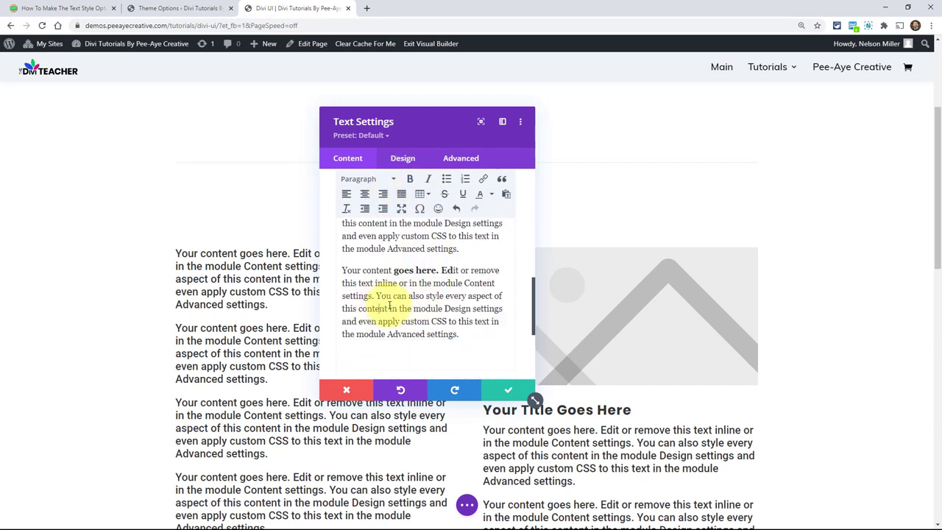
{"action": "left_click", "coordinate": [483, 178]}
{"action": "left_click", "coordinate": [578, 341]}
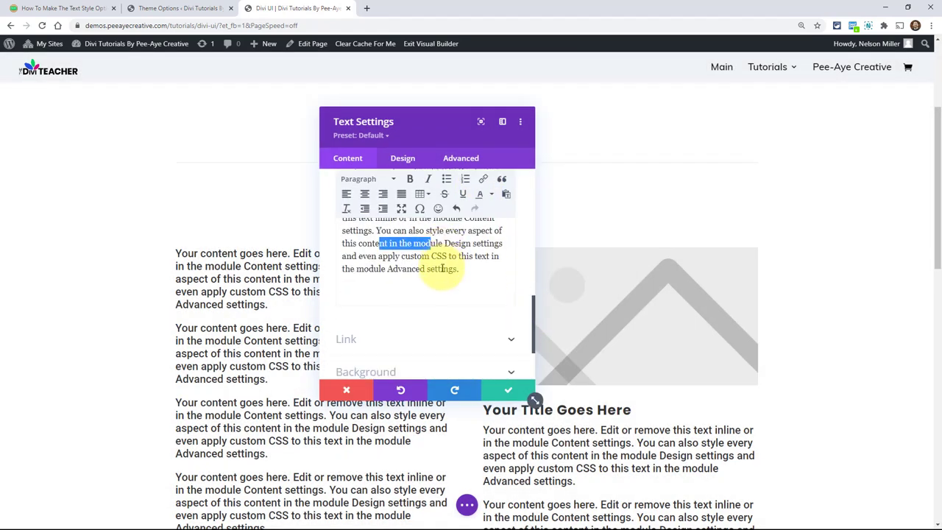
Step: Format the whole last body paragraph as a blockquote
{"action": "triple_click", "coordinate": [444, 246]}
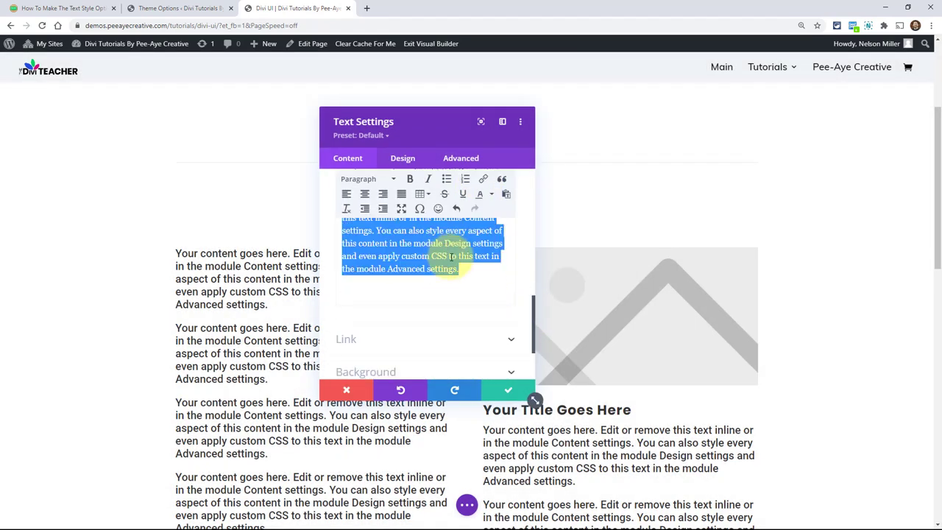
{"action": "left_click", "coordinate": [501, 180]}
{"action": "left_click", "coordinate": [382, 294]}
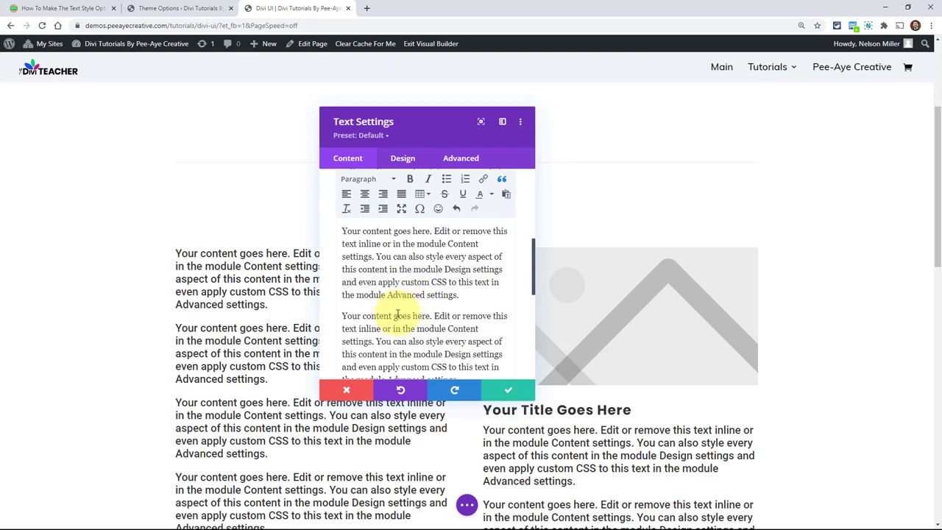
Step: Split the paragraph above the blockquote after "Your content g" and format that first line as Heading 1
{"action": "left_click", "coordinate": [397, 315]}
{"action": "key", "text": "Return"}
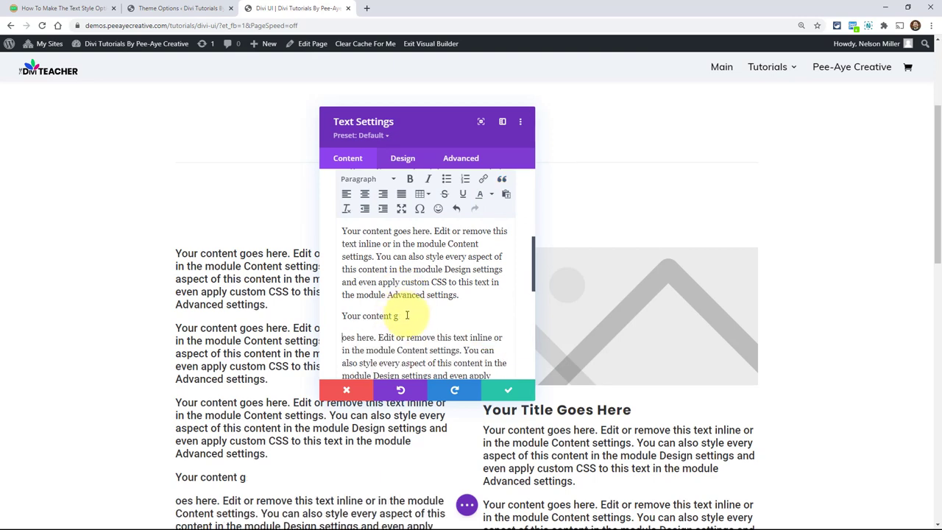
{"action": "left_click_drag", "start_coordinate": [403, 315], "coordinate": [326, 315]}
{"action": "left_click", "coordinate": [359, 179]}
{"action": "left_click", "coordinate": [383, 218]}
{"action": "left_click", "coordinate": [389, 294]}
Step: Review the style options along the newly formatted body content and widen the text settings window
{"action": "scroll", "coordinate": [412, 308], "scroll_direction": "down", "scroll_amount": 2}
{"action": "scroll", "coordinate": [409, 294], "scroll_direction": "down", "scroll_amount": 5}
{"action": "scroll", "coordinate": [410, 313], "scroll_direction": "up", "scroll_amount": 6}
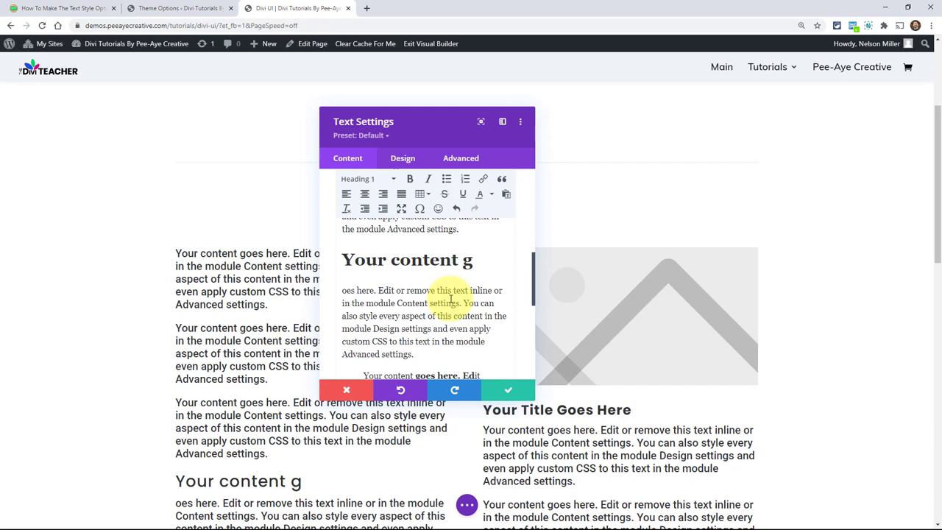
{"action": "scroll", "coordinate": [451, 298], "scroll_direction": "down", "scroll_amount": 5}
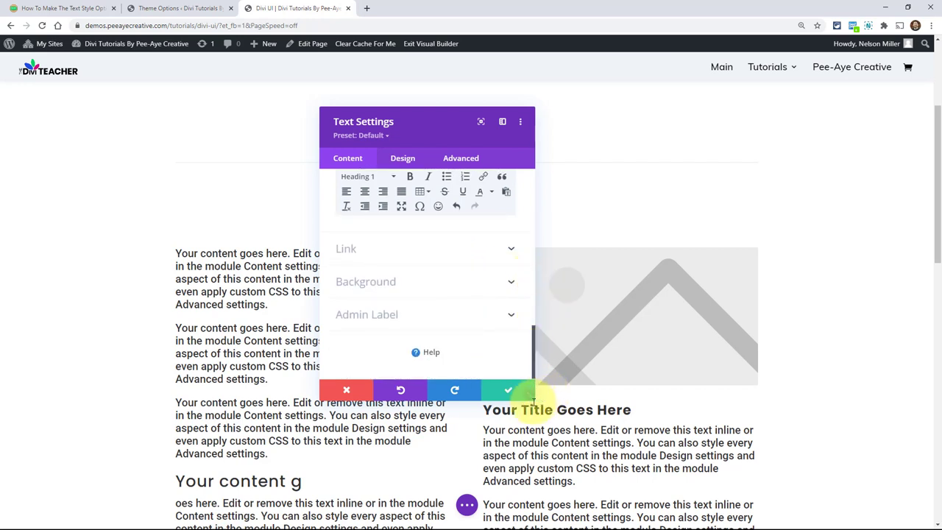
{"action": "left_click_drag", "start_coordinate": [531, 395], "coordinate": [625, 414]}
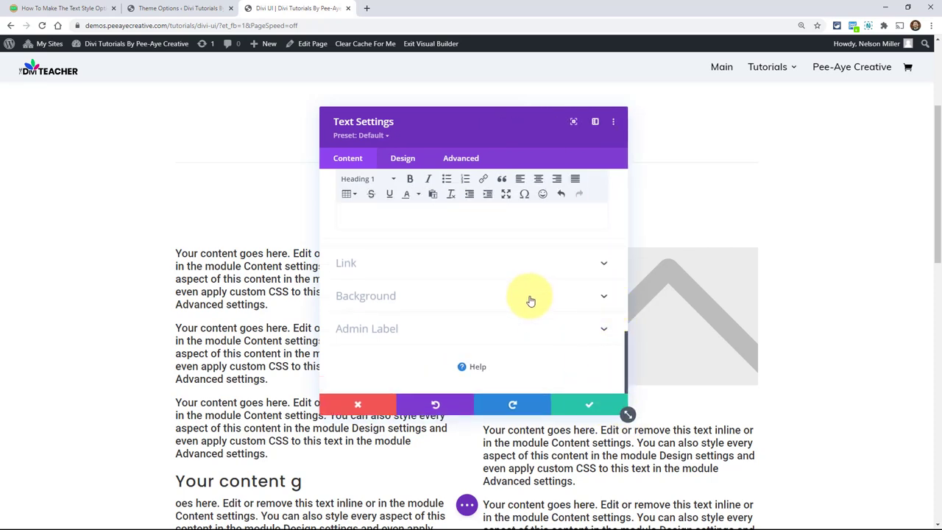
Step: Examine how the text style options behave from the start to the end of the body content in the widened window
{"action": "scroll", "coordinate": [491, 311], "scroll_direction": "up", "scroll_amount": 2}
{"action": "scroll", "coordinate": [441, 254], "scroll_direction": "down", "scroll_amount": 3}
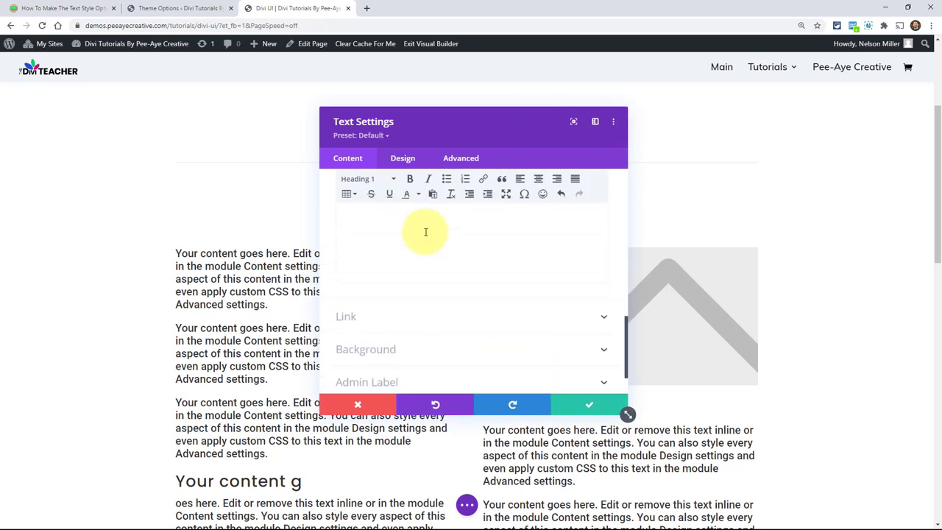
{"action": "scroll", "coordinate": [425, 231], "scroll_direction": "up", "scroll_amount": 5}
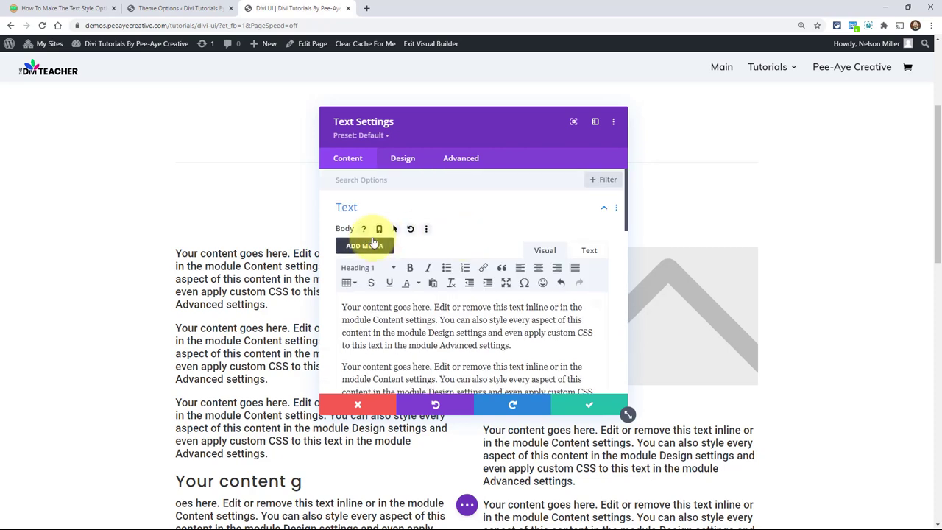
{"action": "scroll", "coordinate": [507, 268], "scroll_direction": "down", "scroll_amount": 2}
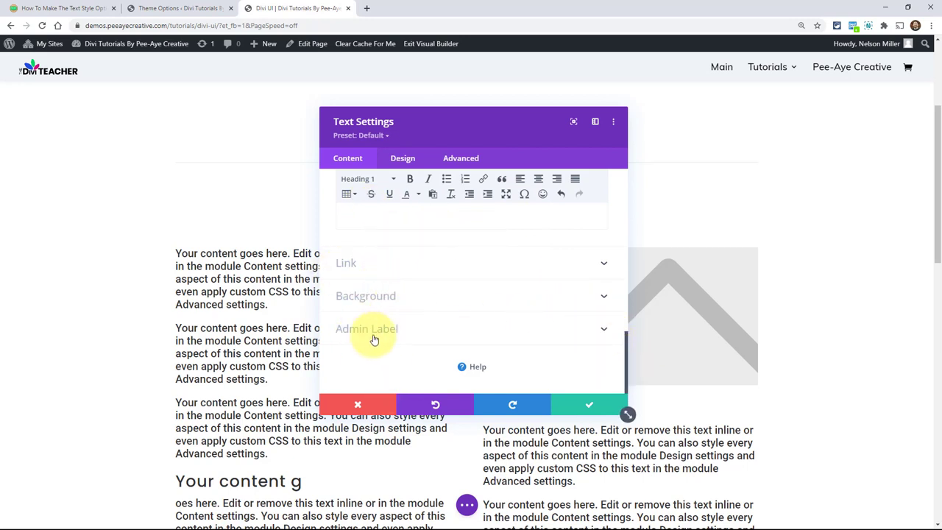
{"action": "scroll", "coordinate": [462, 248], "scroll_direction": "up", "scroll_amount": 2}
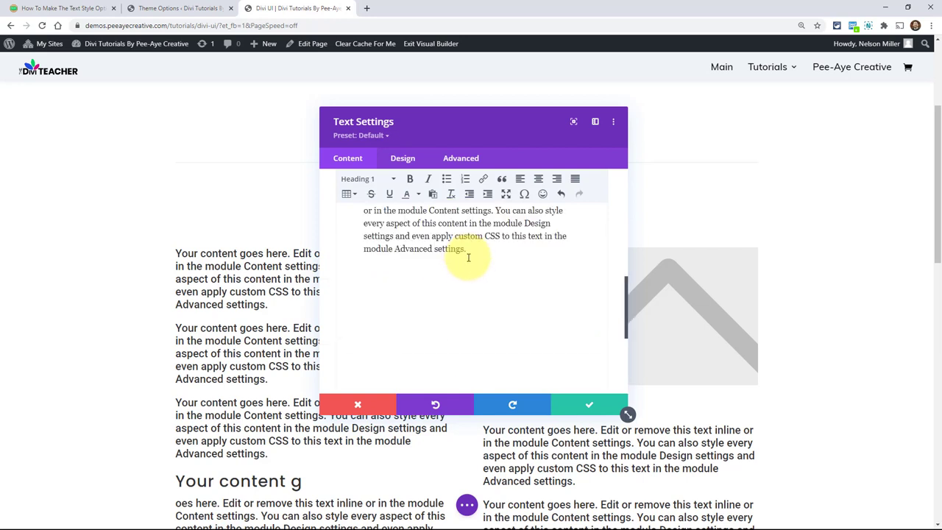
{"action": "scroll", "coordinate": [467, 260], "scroll_direction": "down", "scroll_amount": 2}
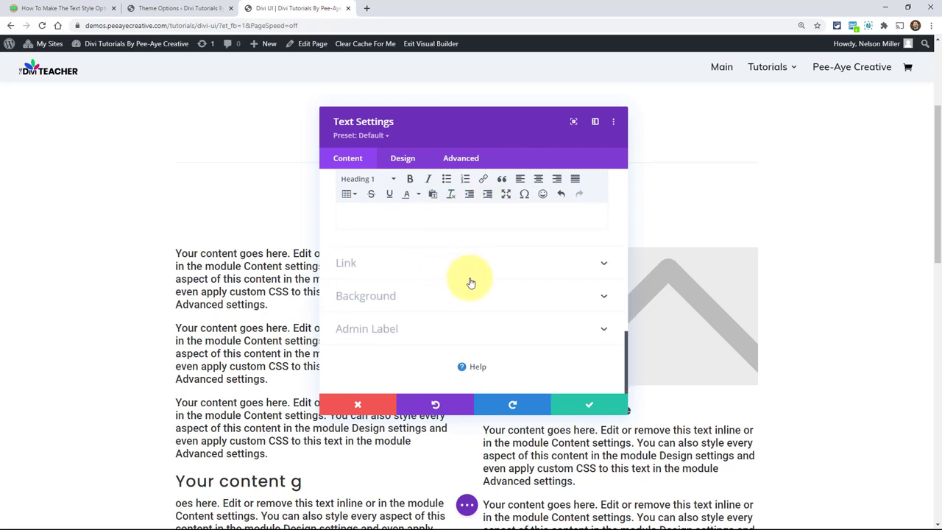
{"action": "scroll", "coordinate": [471, 284], "scroll_direction": "up", "scroll_amount": 4}
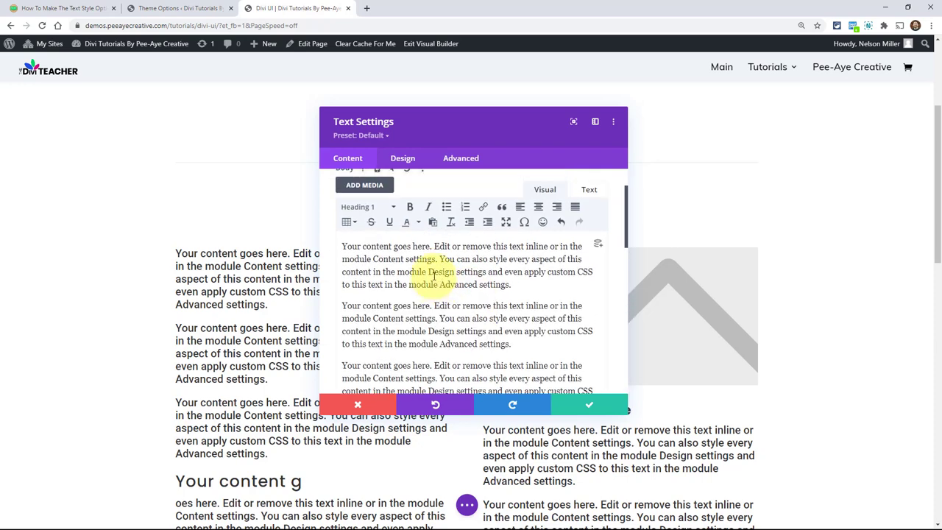